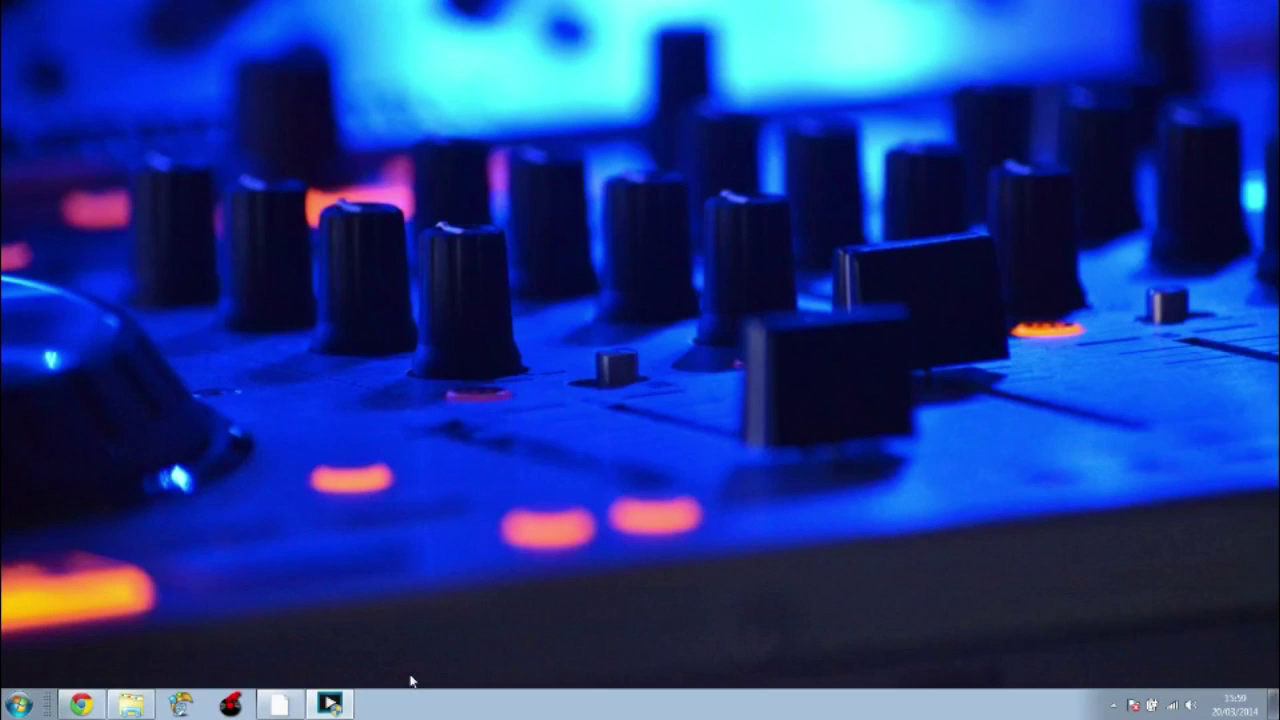
left_click(285, 705)
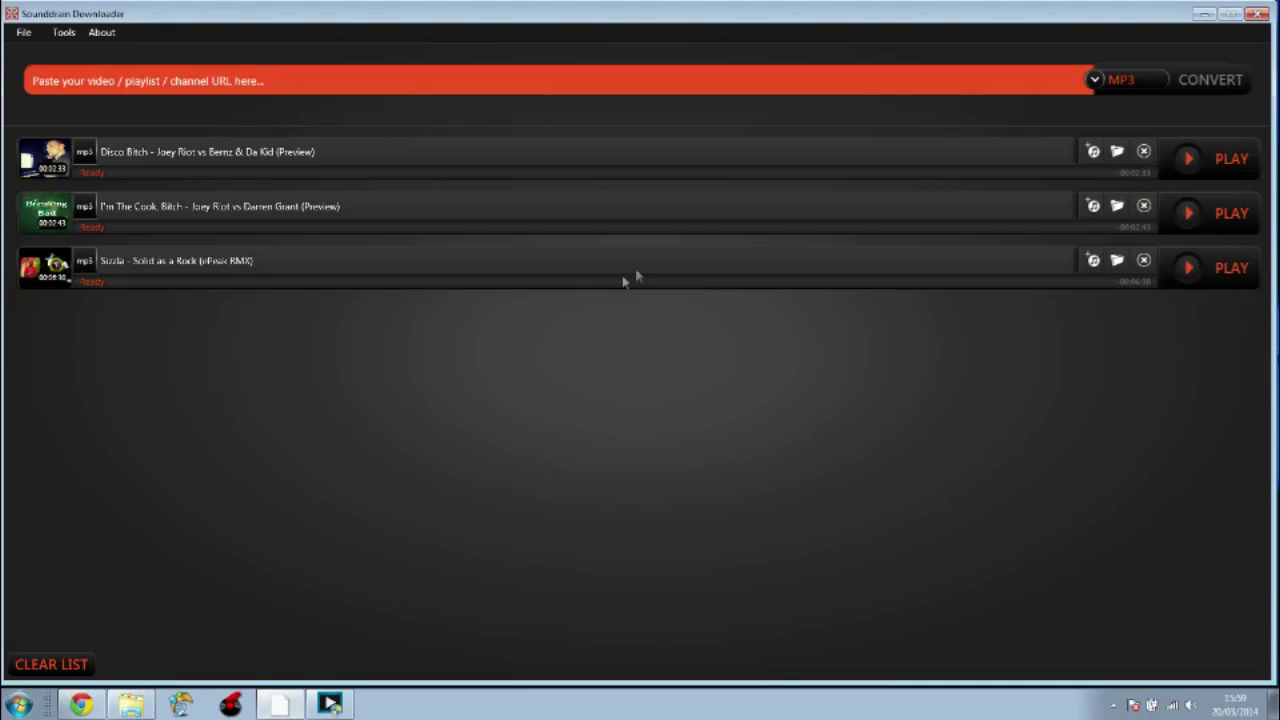
left_click(1207, 14)
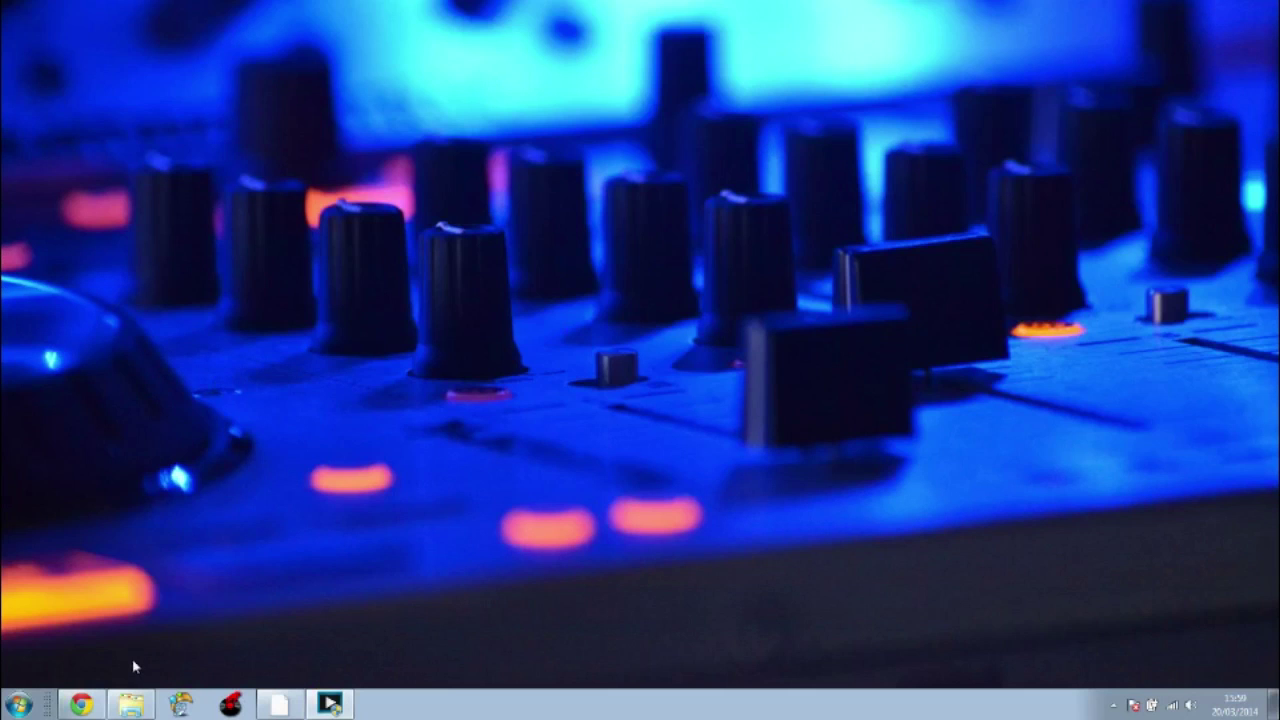
Step: Bring up the browser showing YouTube playlist results for "drum and bass"
left_click(81, 705)
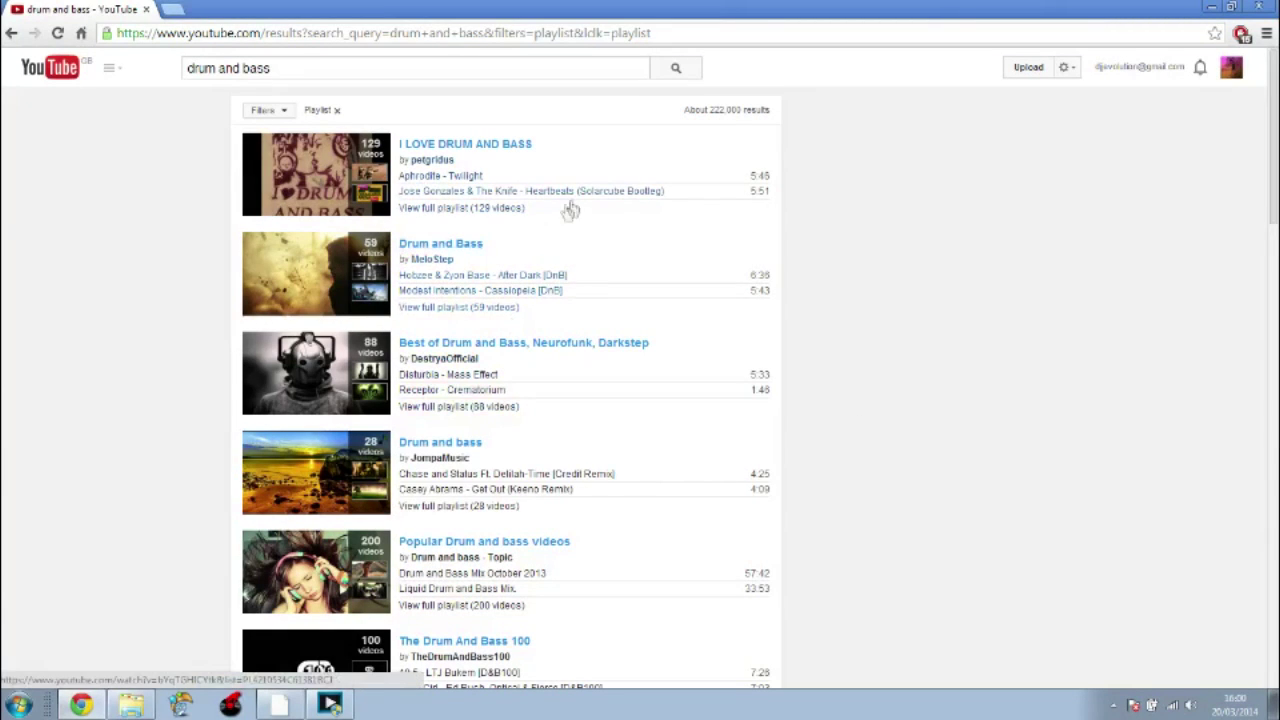
Step: Open the I LOVE DRUM AND BASS playlist, pause its first video, and copy the page address
left_click(326, 175)
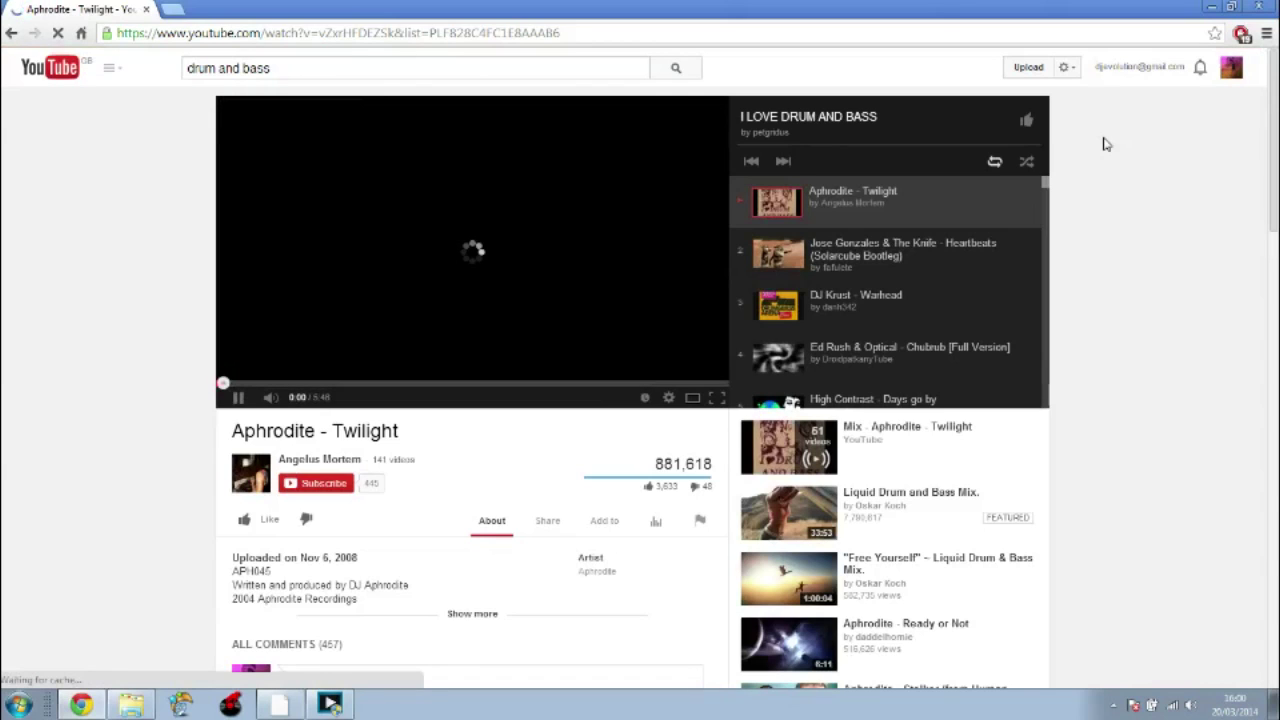
left_click(336, 329)
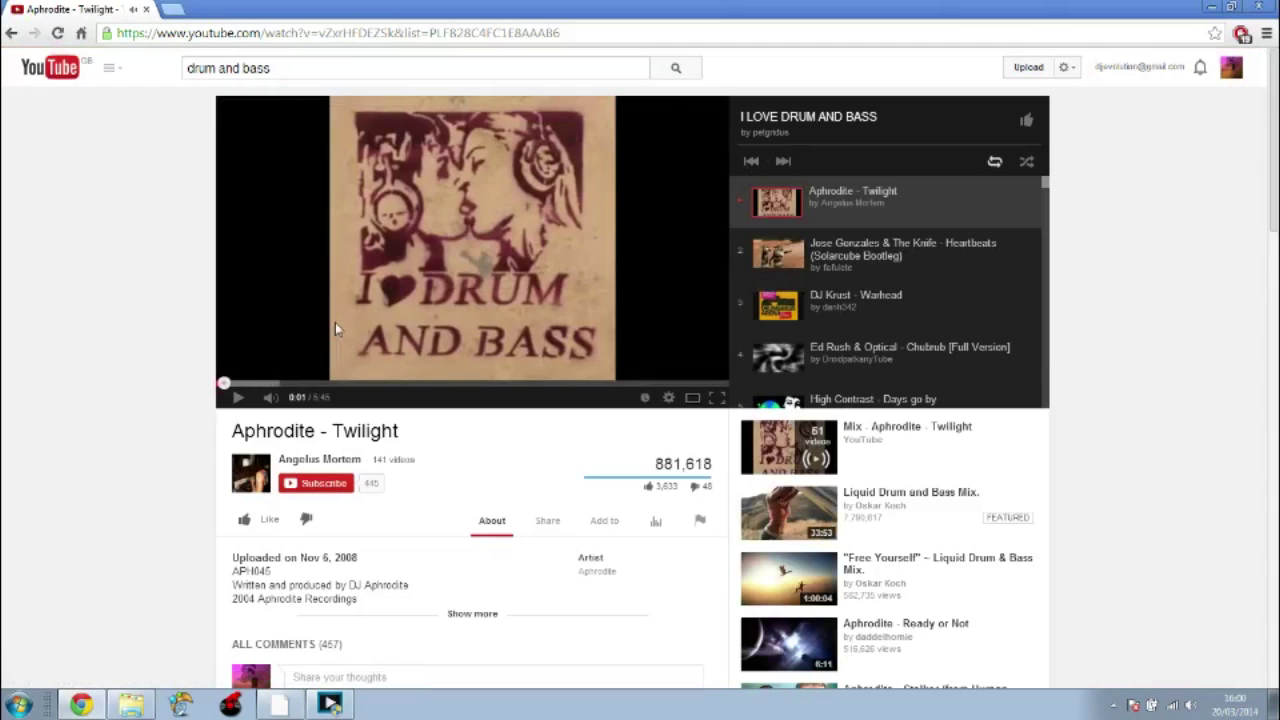
right_click(274, 33)
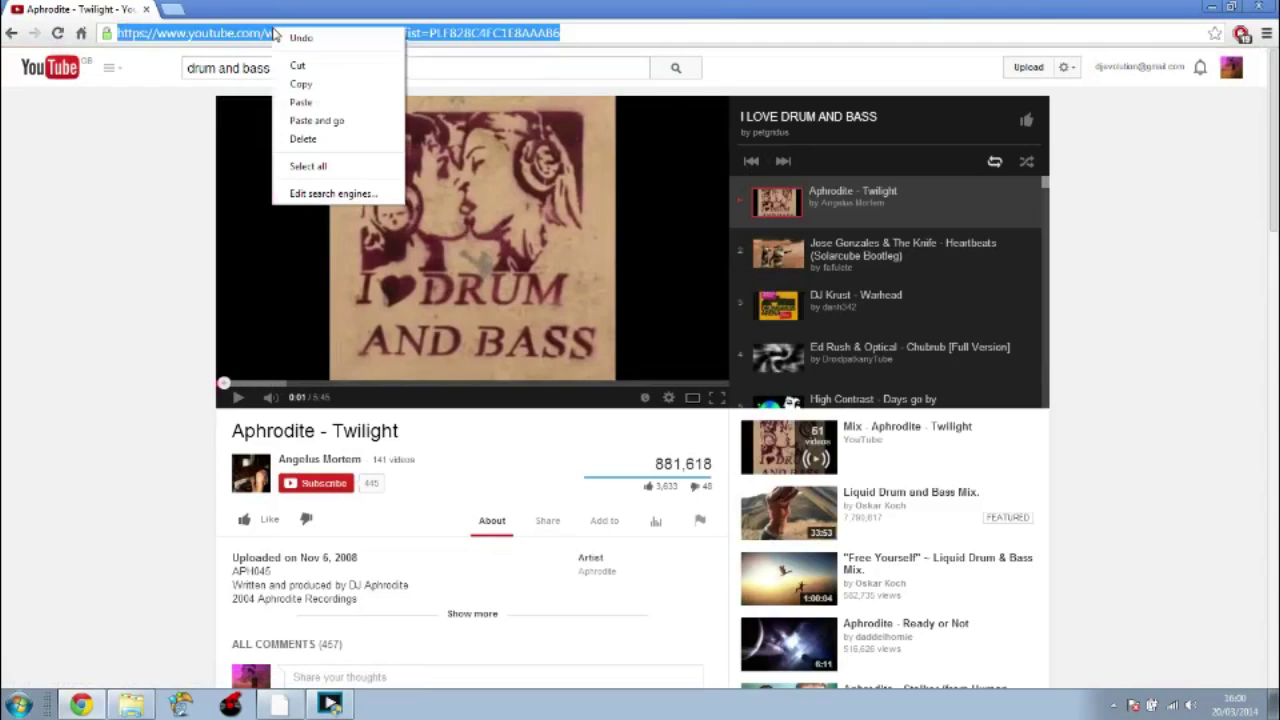
left_click(301, 84)
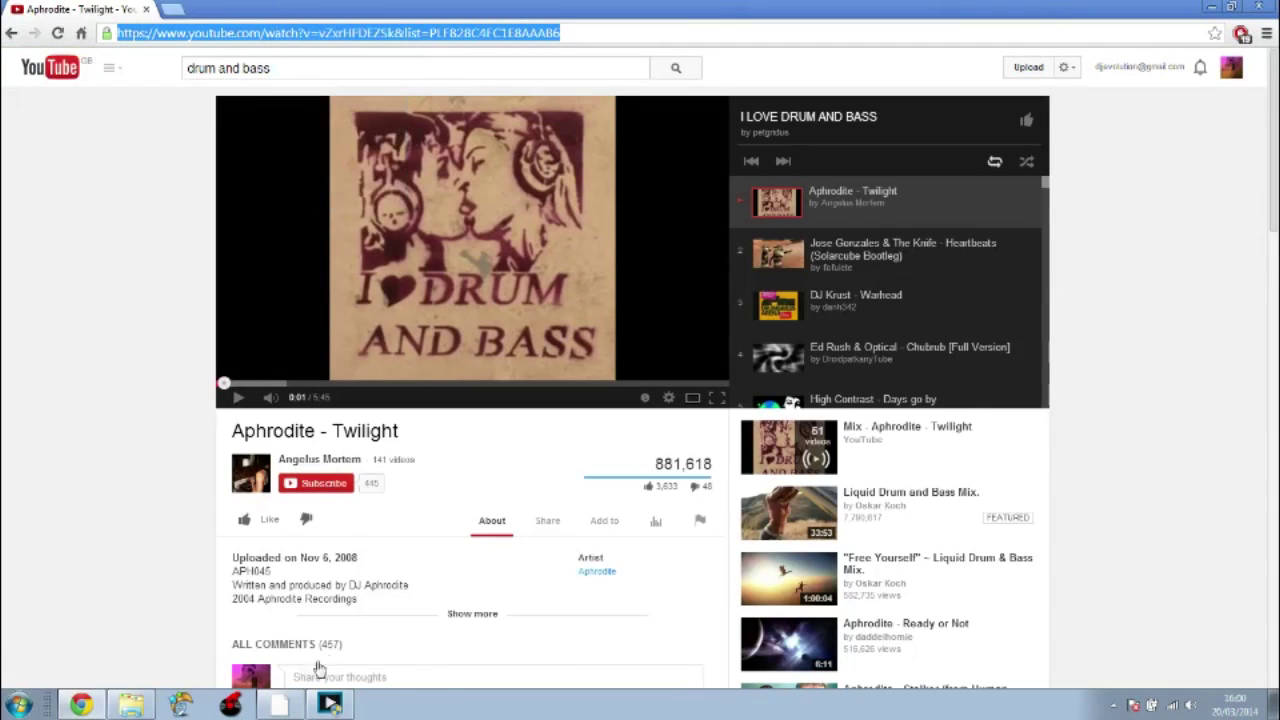
Step: Paste the copied playlist address into Sounddrain Downloader and fetch its tracks
left_click(279, 704)
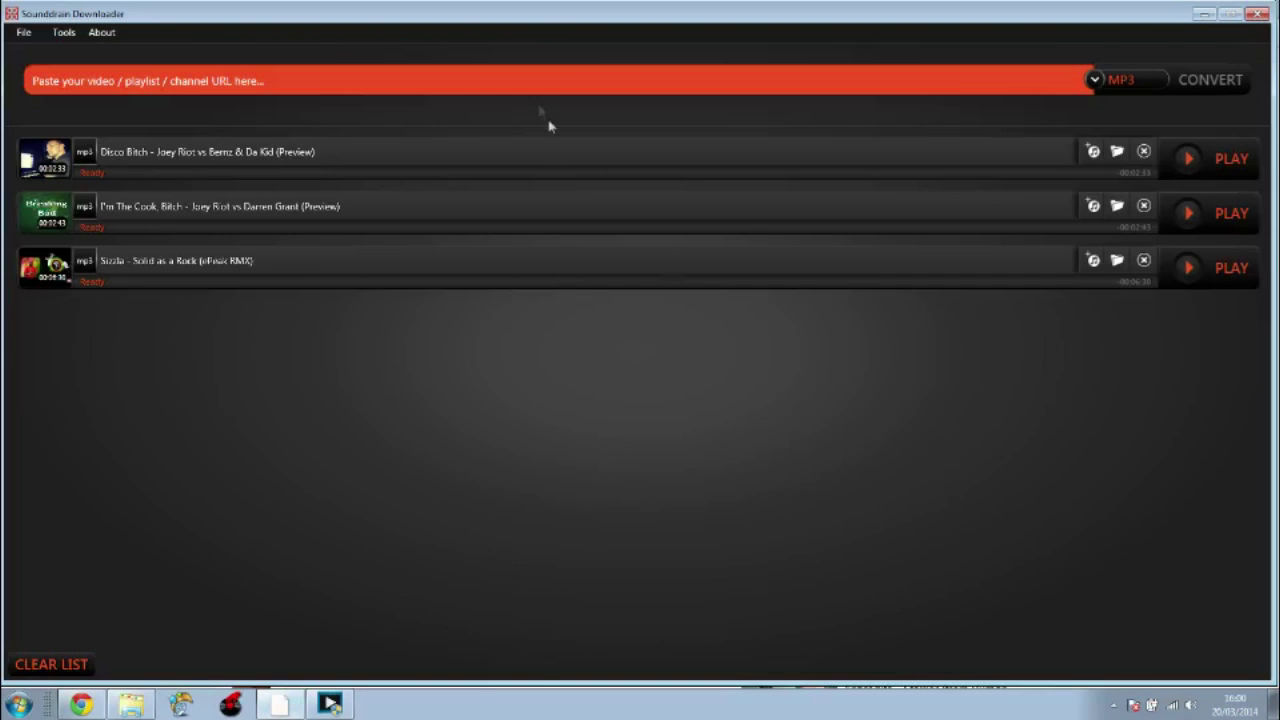
left_click(531, 92)
type("https://www.youtube.com/watch?v=vZxrHFDEZSk&list=PLF828C4FC1E8AAAB6")
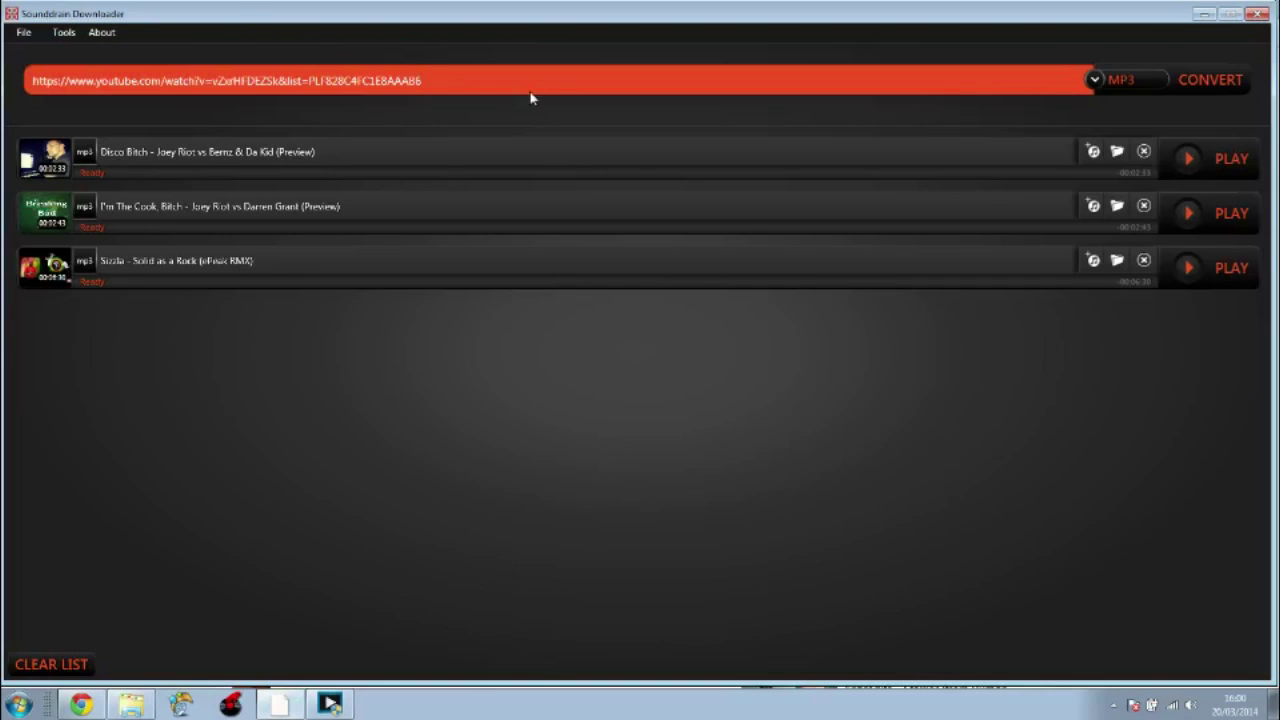
key("Return")
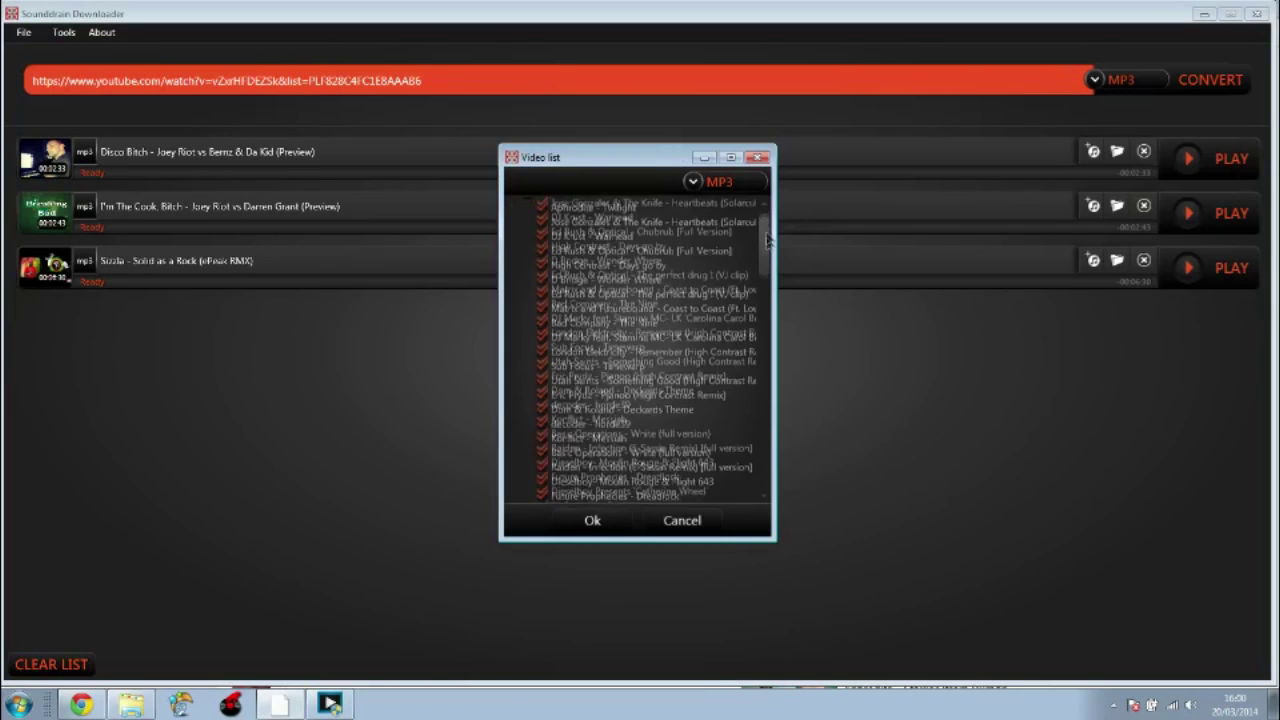
Step: Scroll through the video list and add all ticked tracks to the download list
left_click_drag(768, 234, 771, 391)
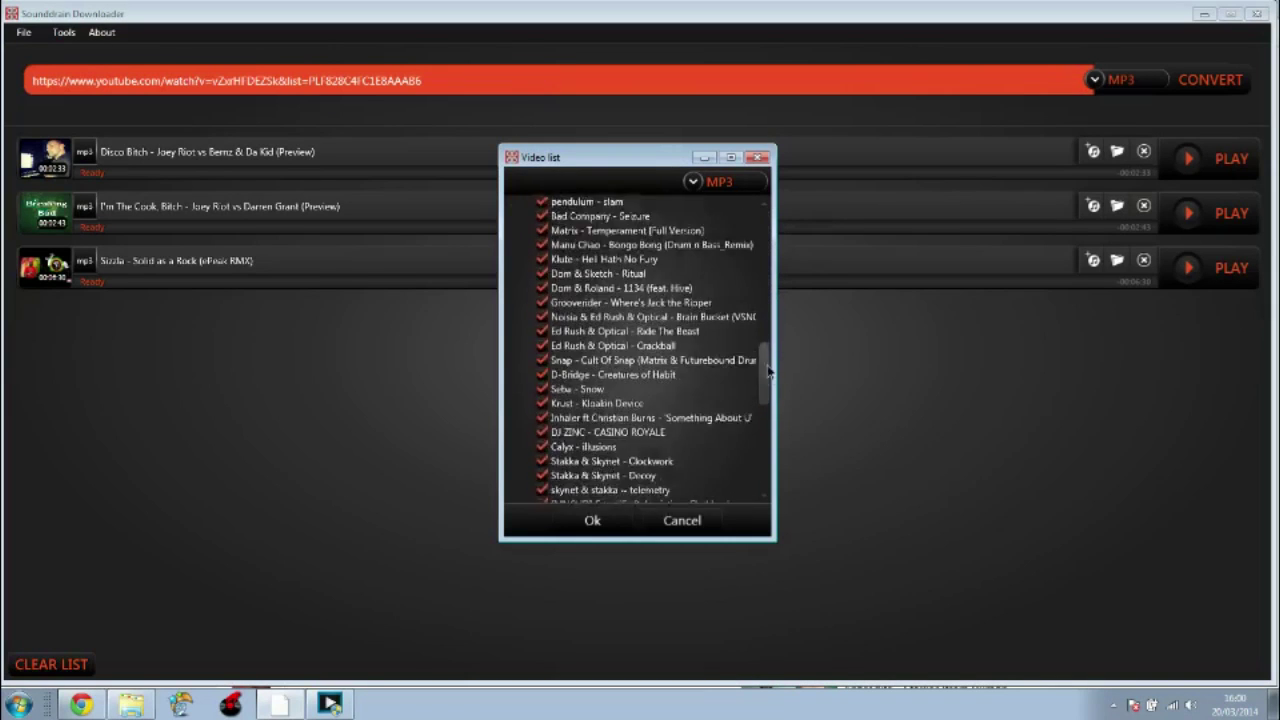
left_click_drag(771, 391, 767, 455)
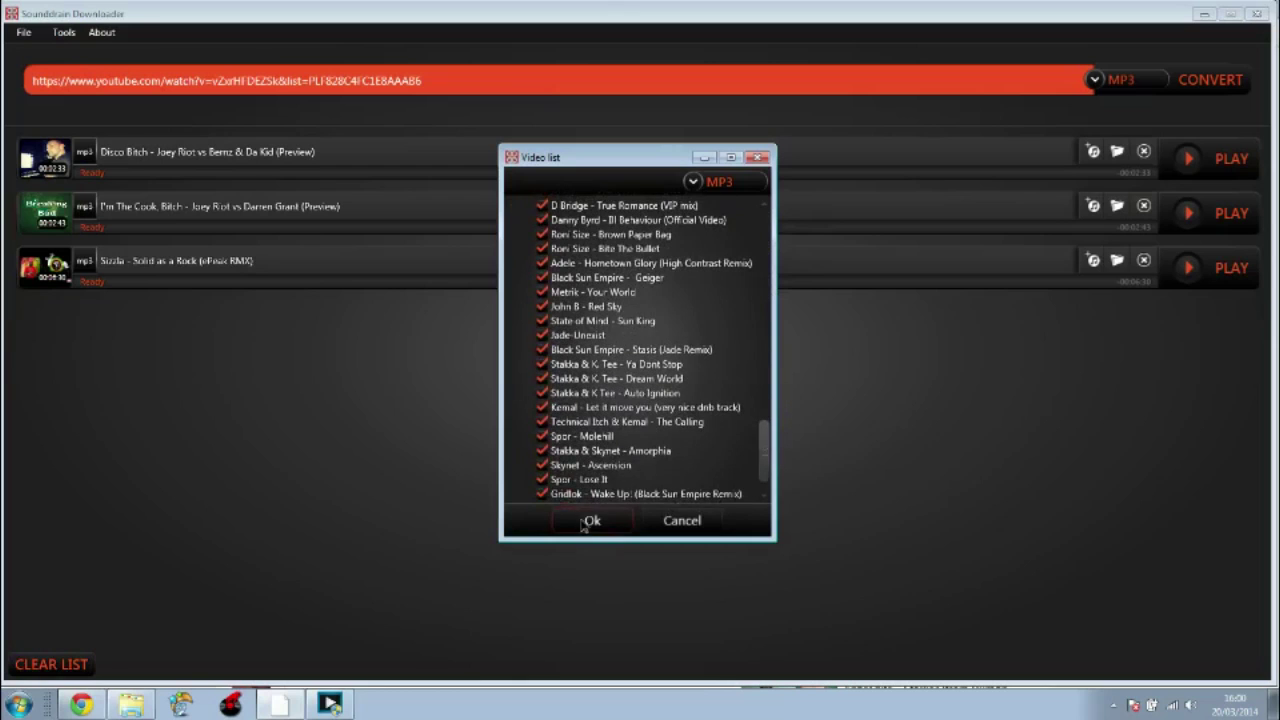
left_click(582, 520)
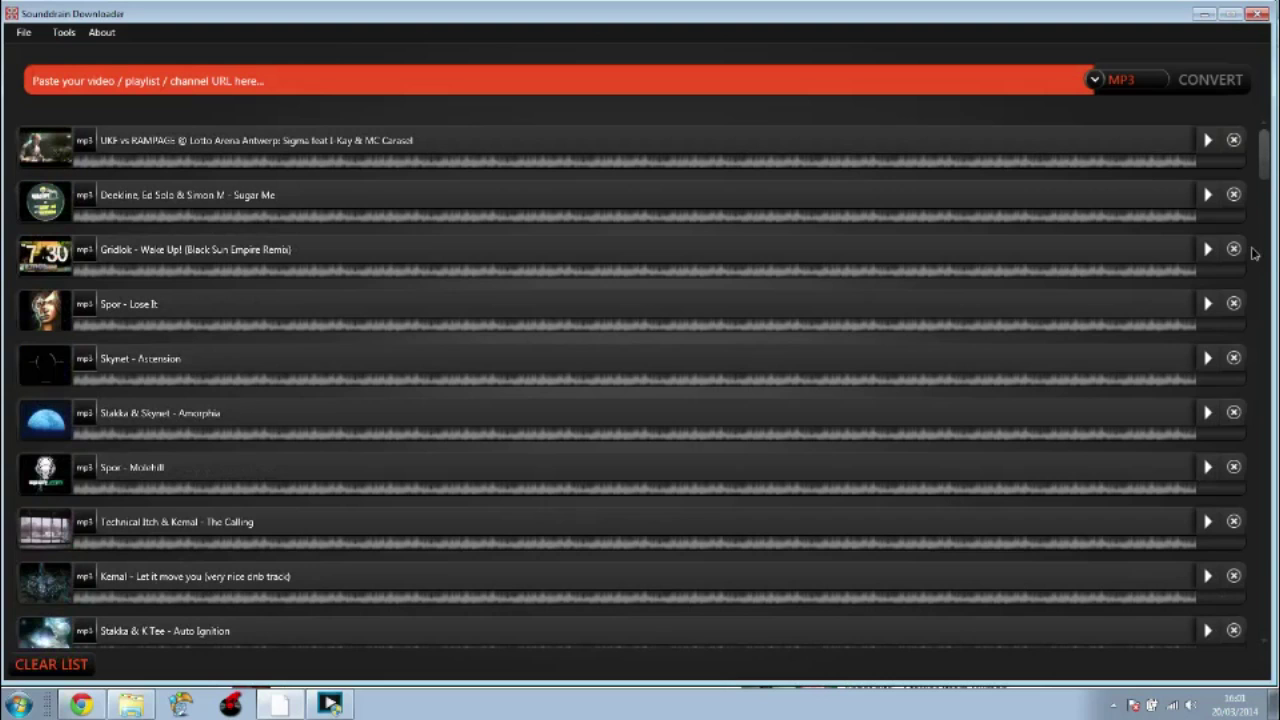
scroll(1270, 150, "down", 5)
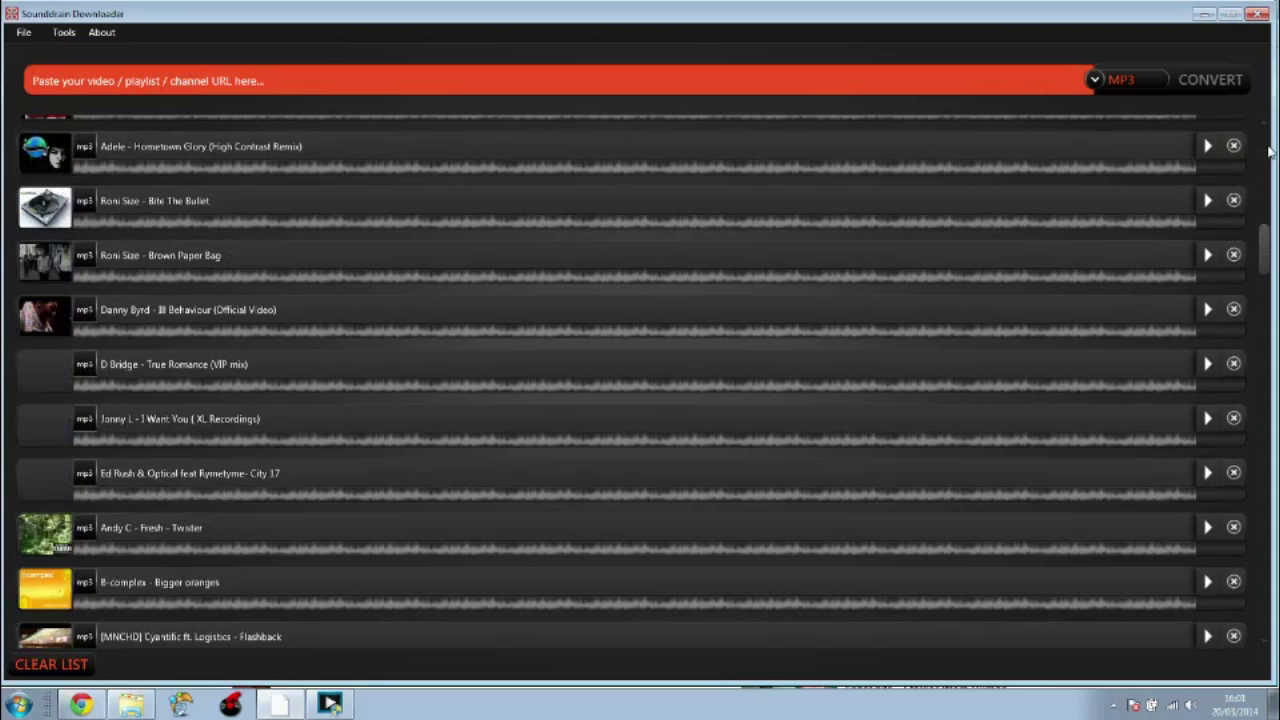
scroll(1268, 240, "down", 5)
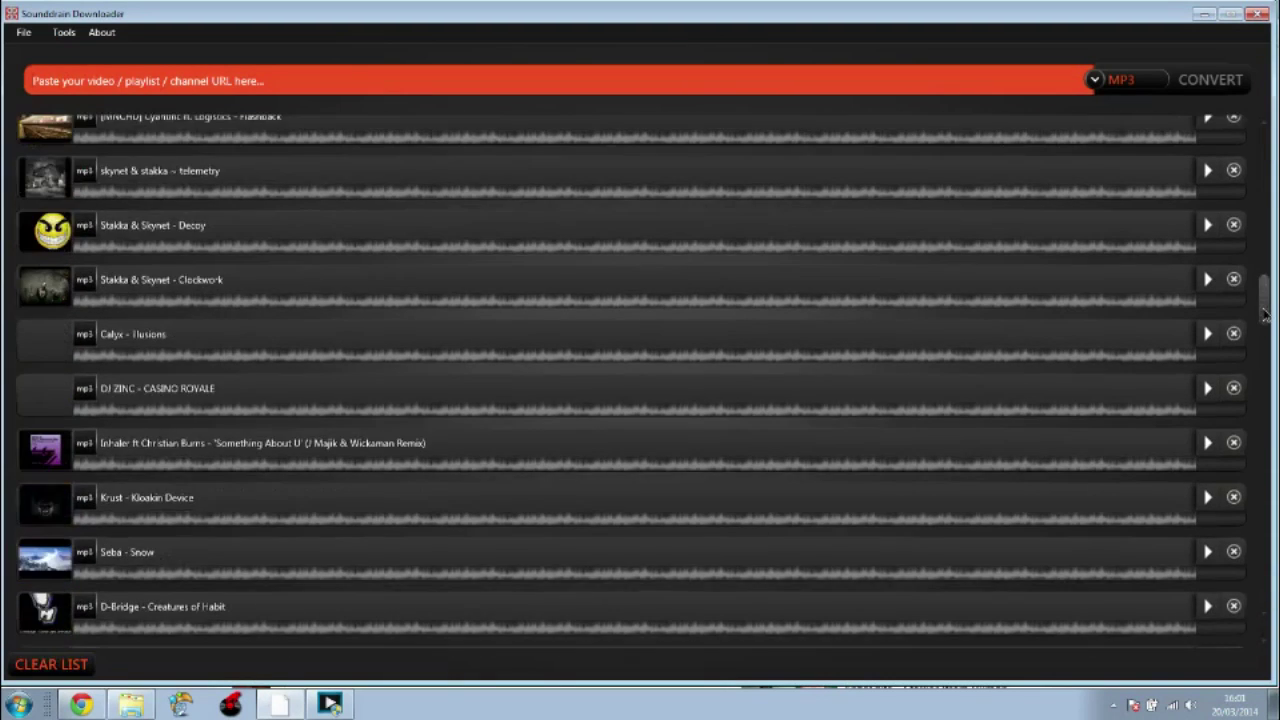
scroll(1268, 340, "down", 3)
scroll(1266, 415, "down", 5)
scroll(1262, 492, "down", 5)
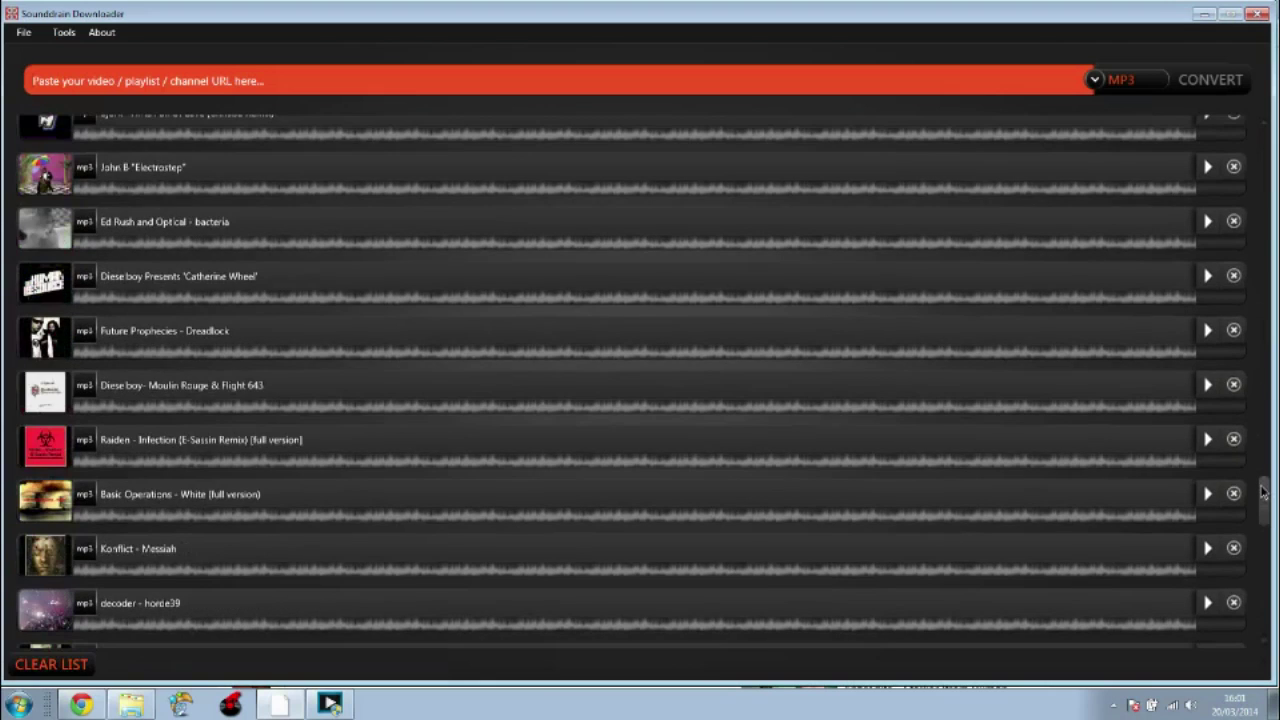
scroll(1265, 540, "down", 5)
scroll(1270, 588, "down", 3)
scroll(1270, 588, "down", 5)
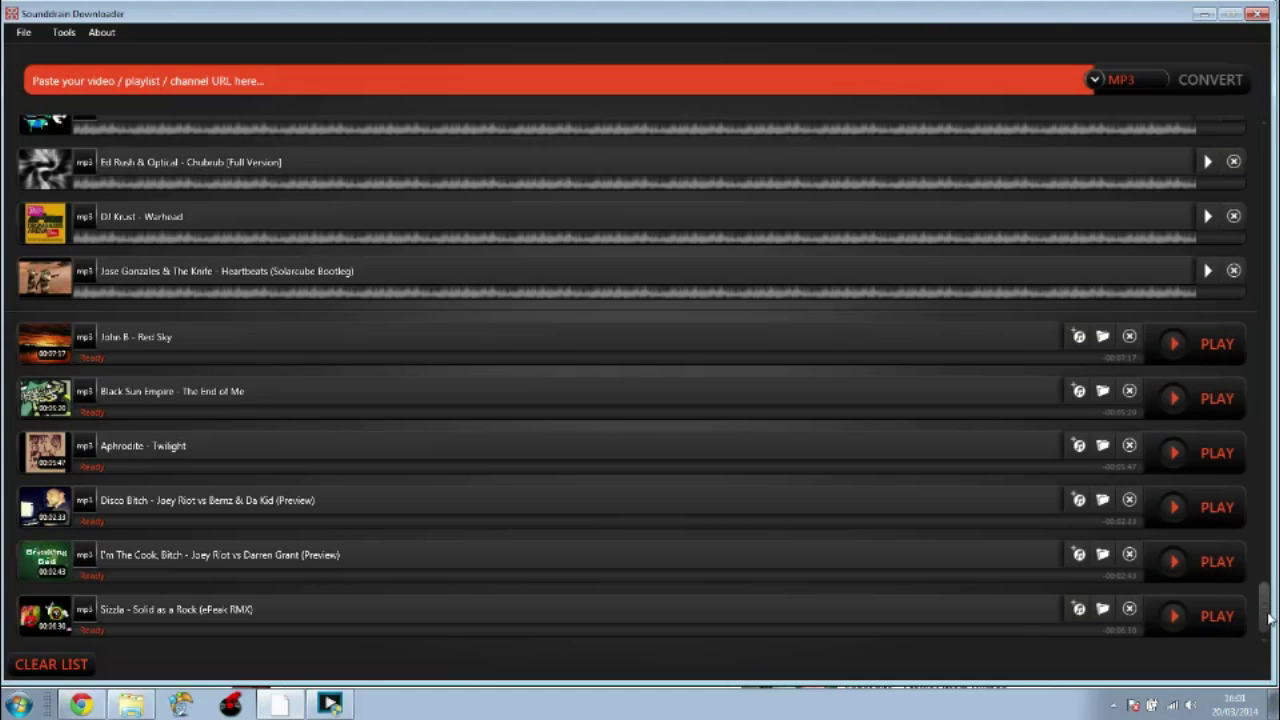
Step: Scroll back to the top and start the MP3 download of the first track, UKF vs Rampage
left_click_drag(1266, 612, 1264, 125)
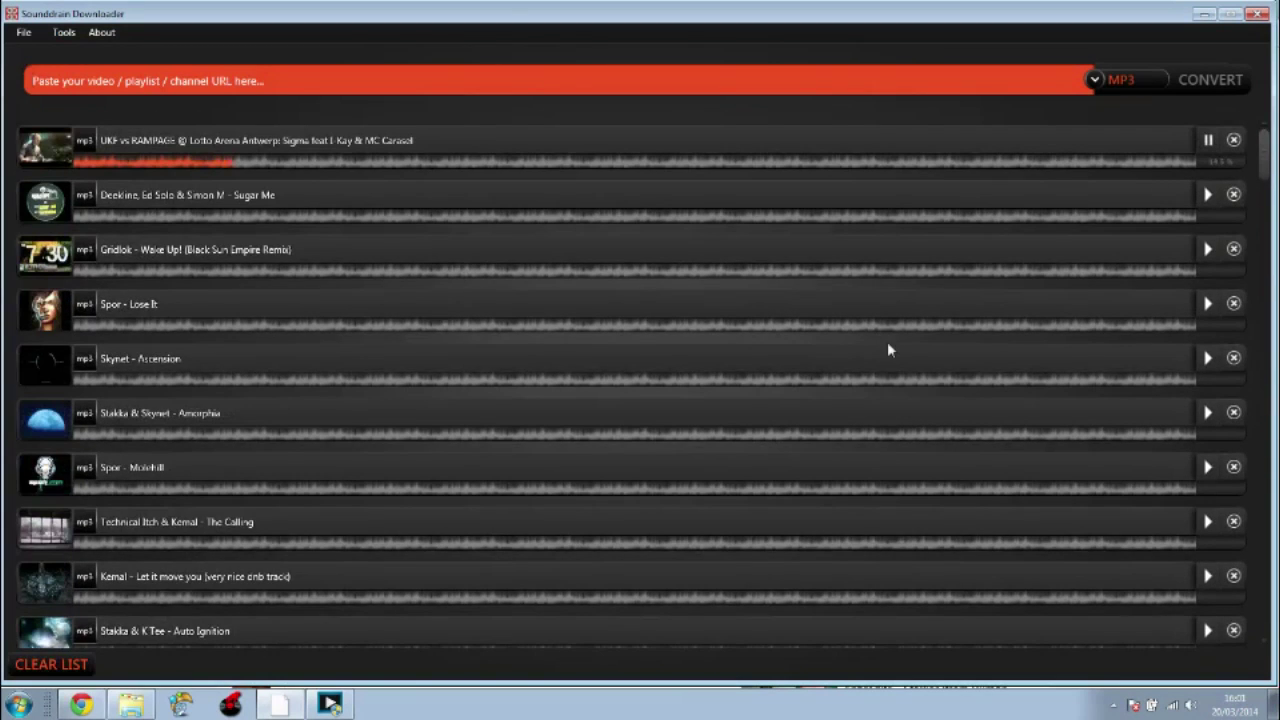
left_click(277, 165)
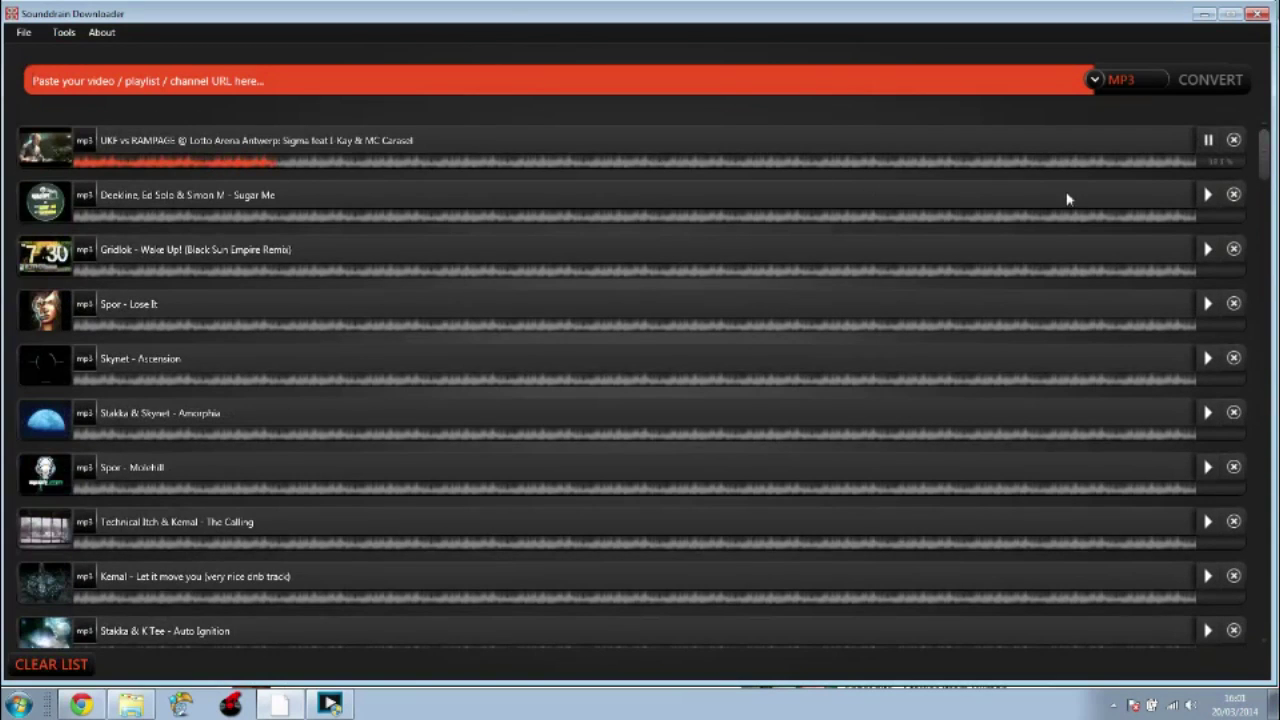